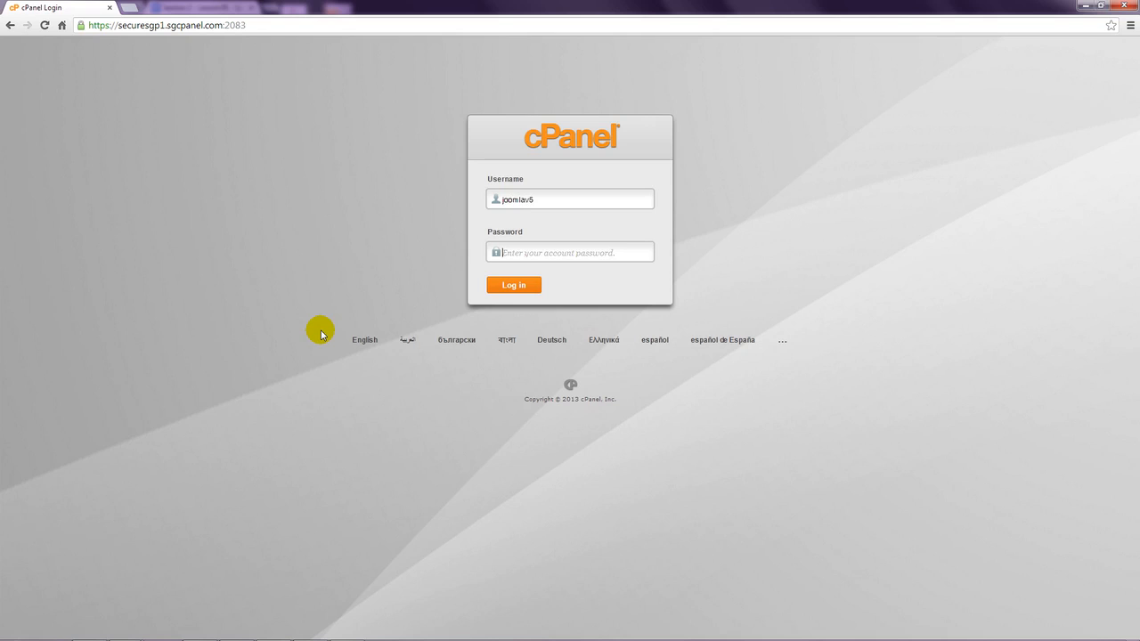
# - Log in to cPanel with the account password and launch Softaculous from Autoinstallers
pyautogui.write('••')
pyautogui.click(515, 284)
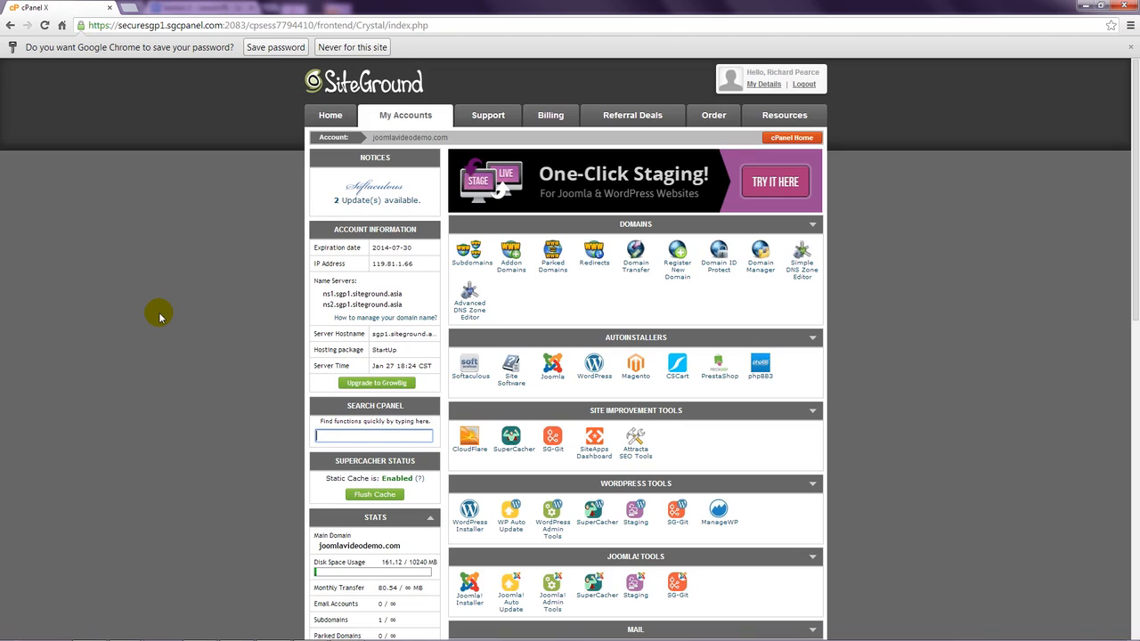
pyautogui.click(472, 381)
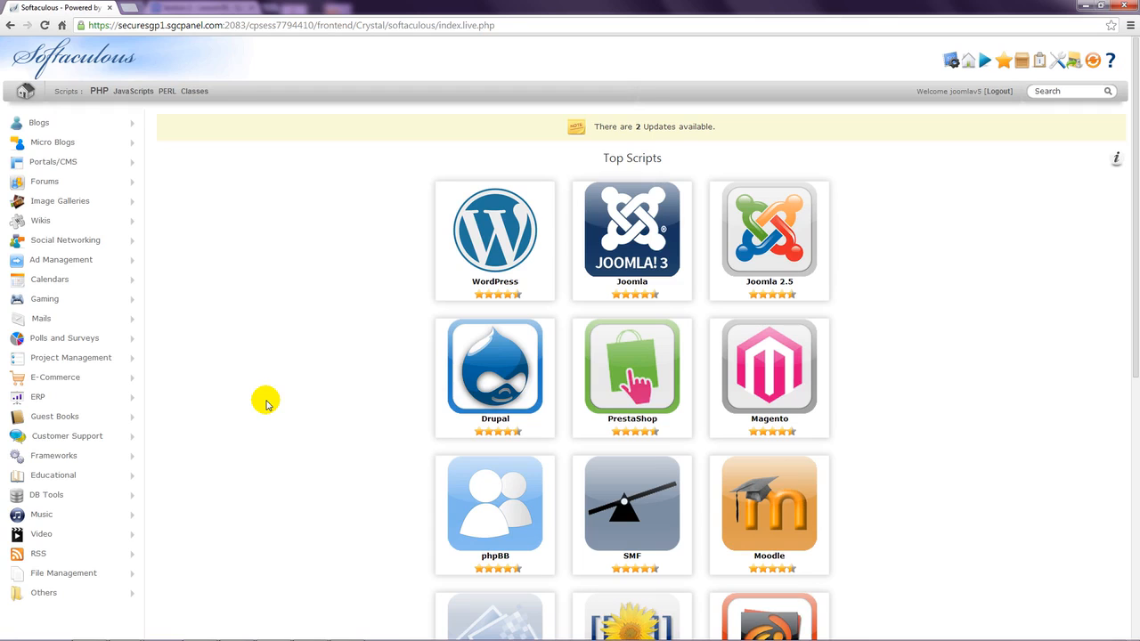
# - Pick Joomla from the Portals/CMS category and open its Install form
pyautogui.click(64, 162)
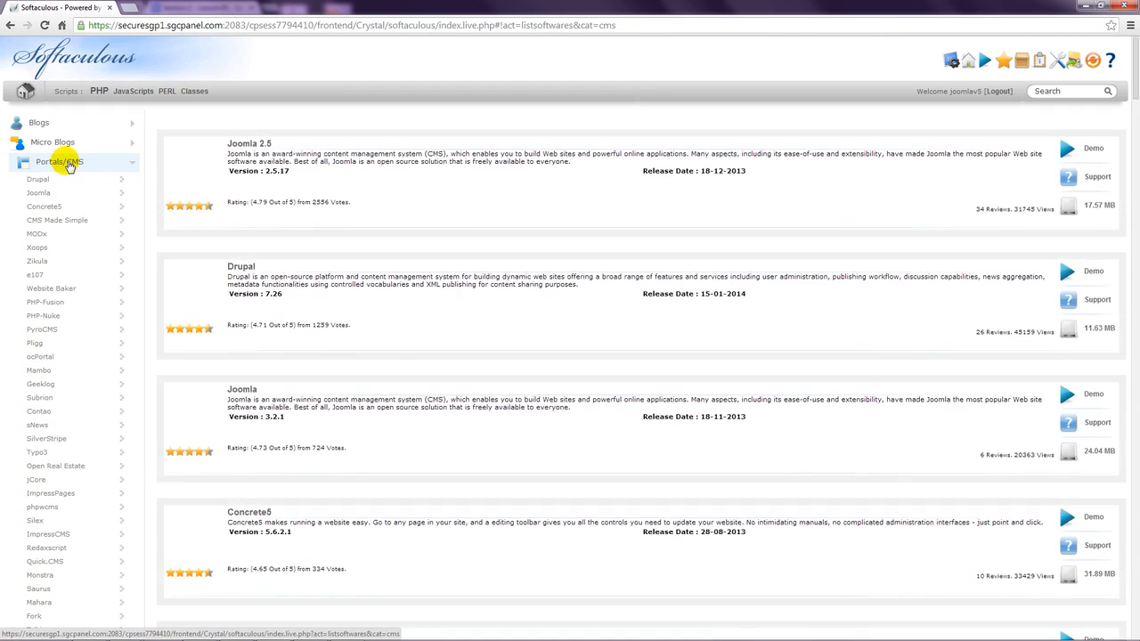
pyautogui.click(39, 195)
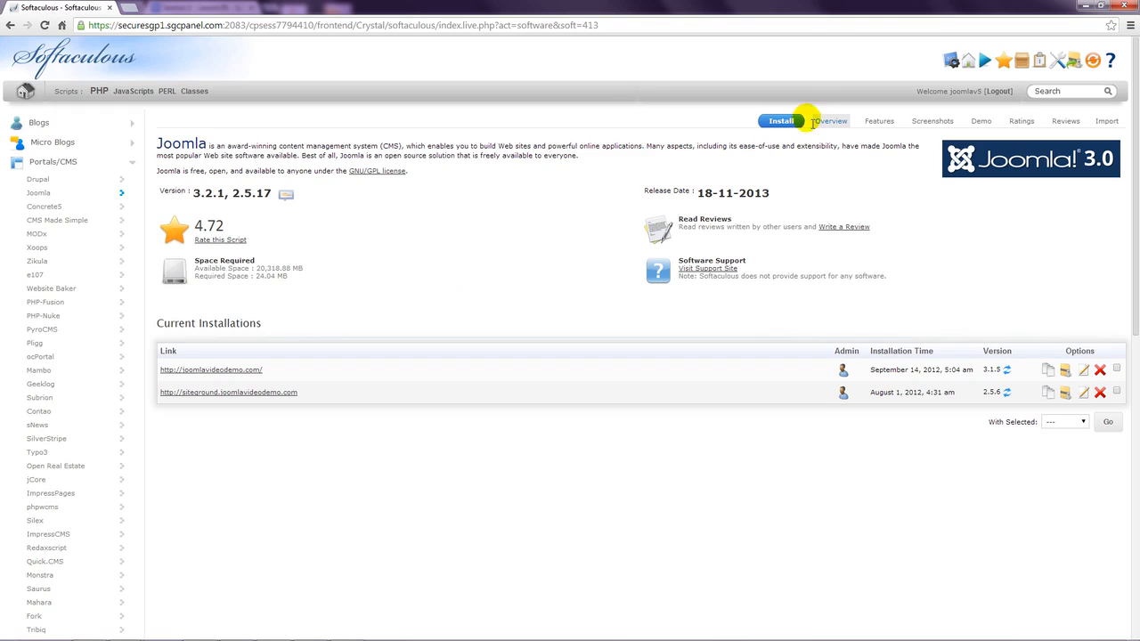
pyautogui.click(782, 122)
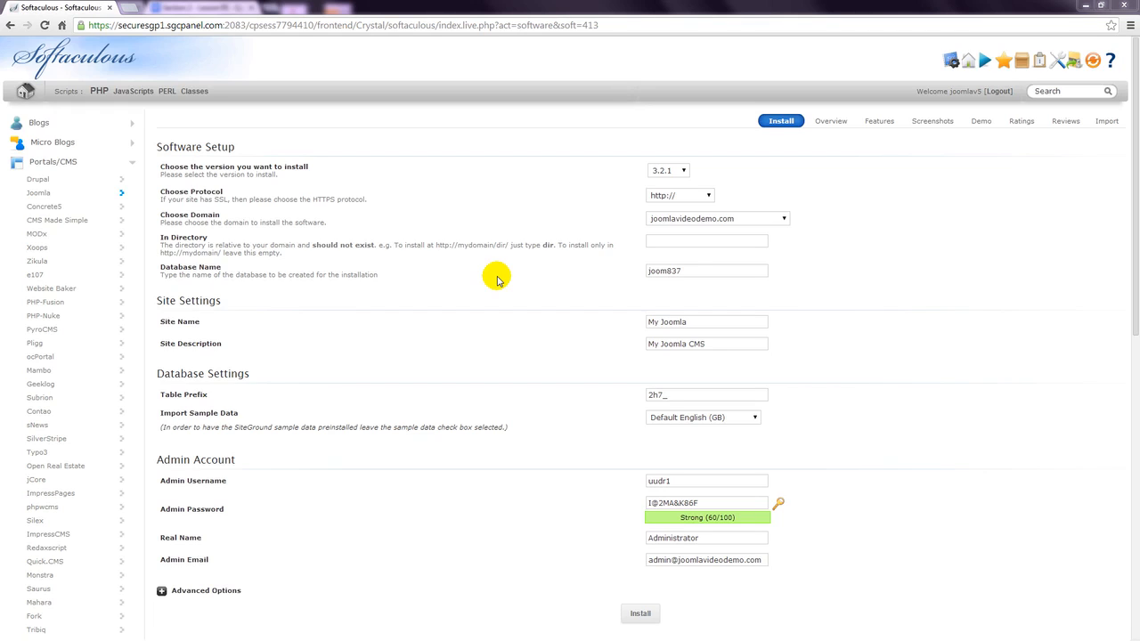
pyautogui.click(682, 170)
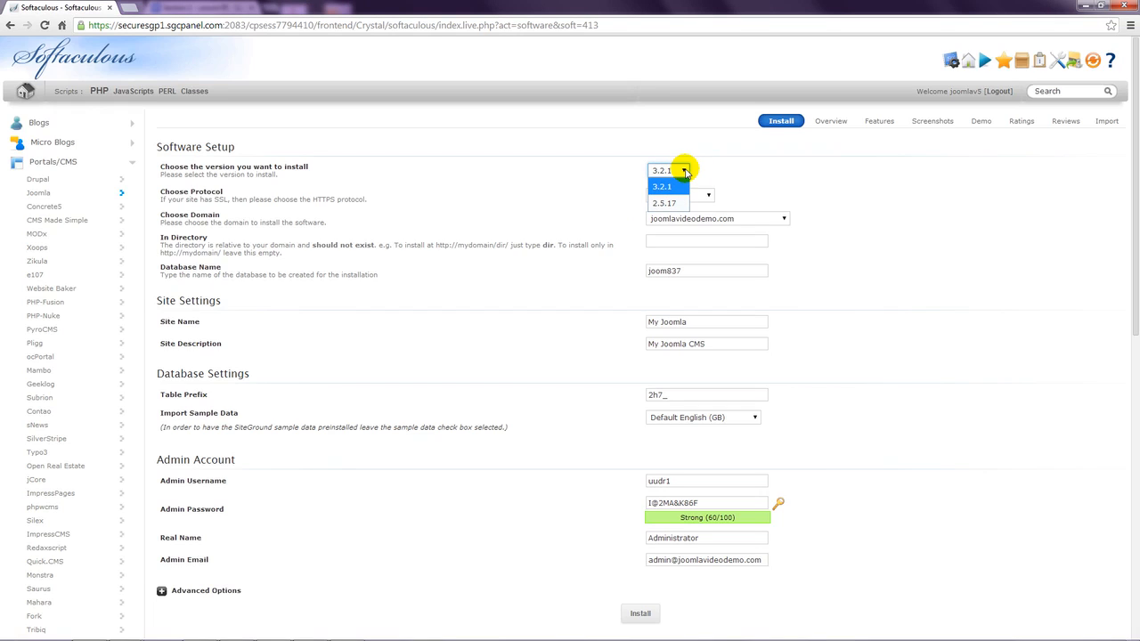
pyautogui.click(667, 185)
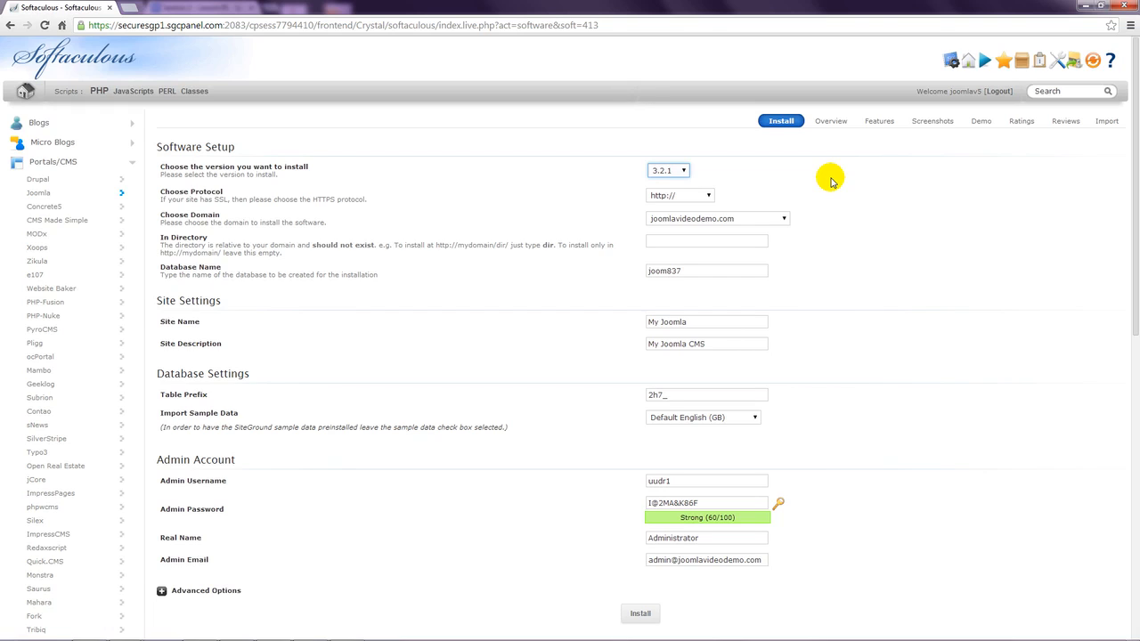
pyautogui.click(708, 195)
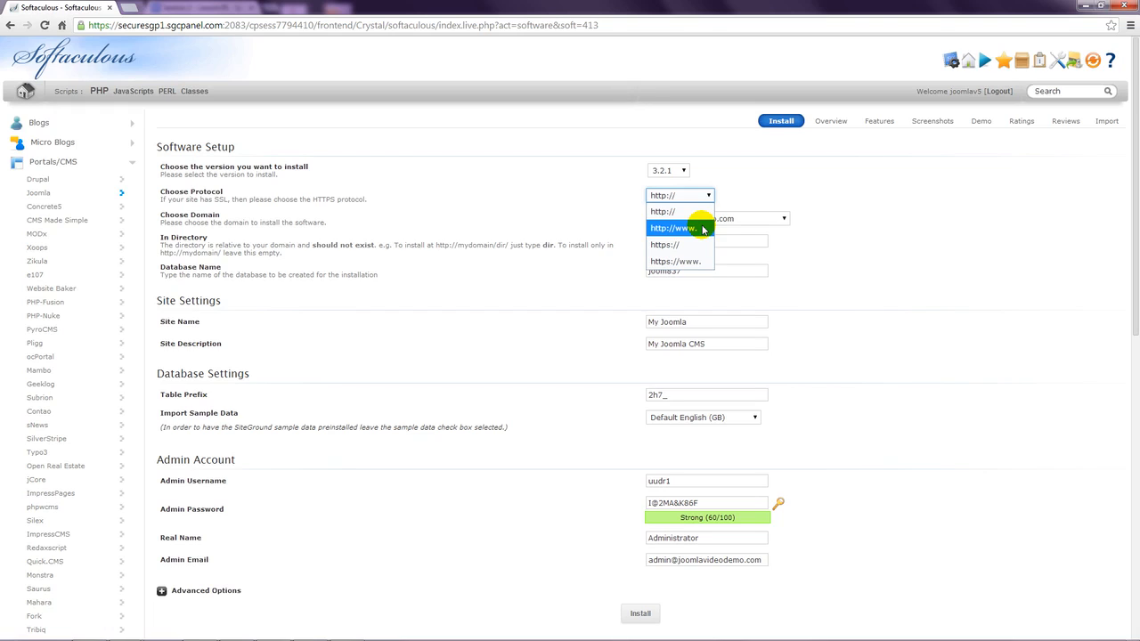
pyautogui.click(702, 229)
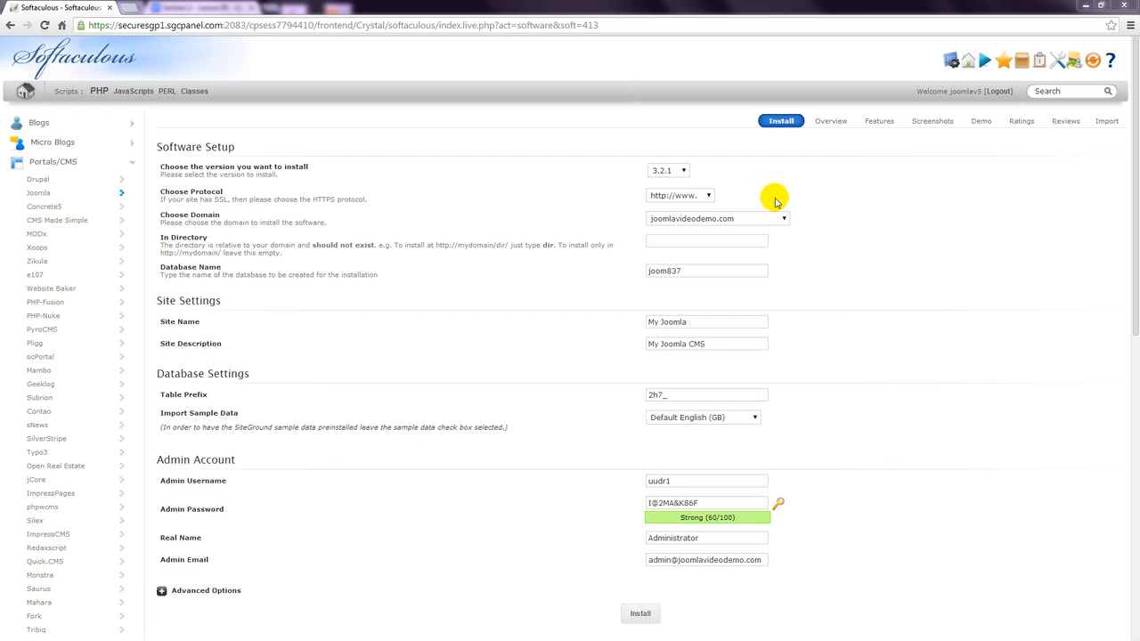
pyautogui.click(784, 220)
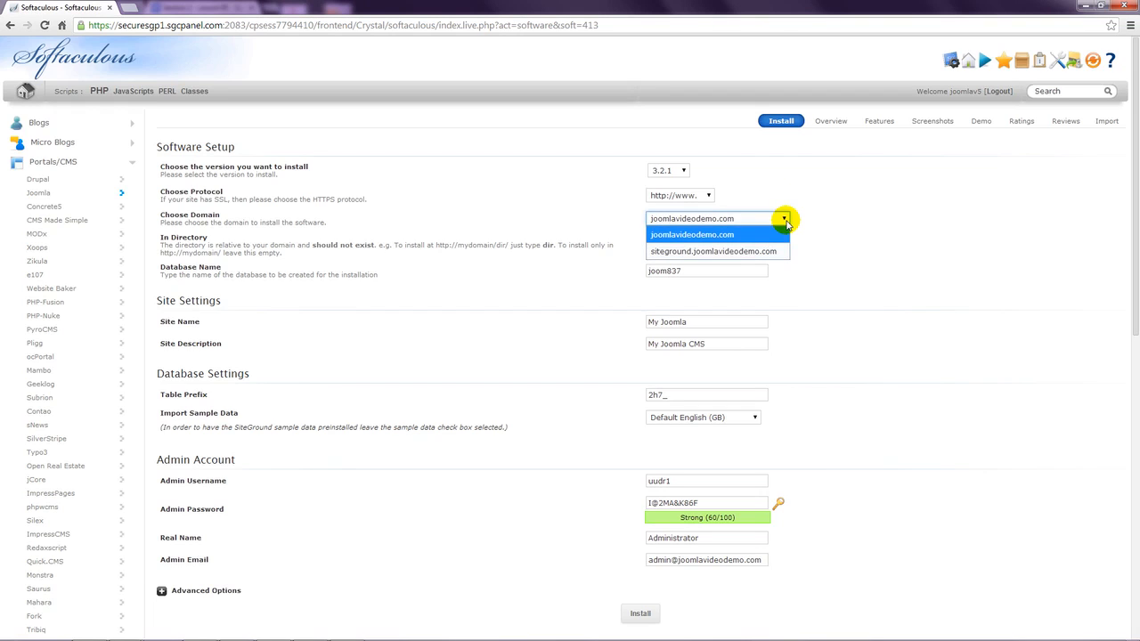
pyautogui.click(777, 236)
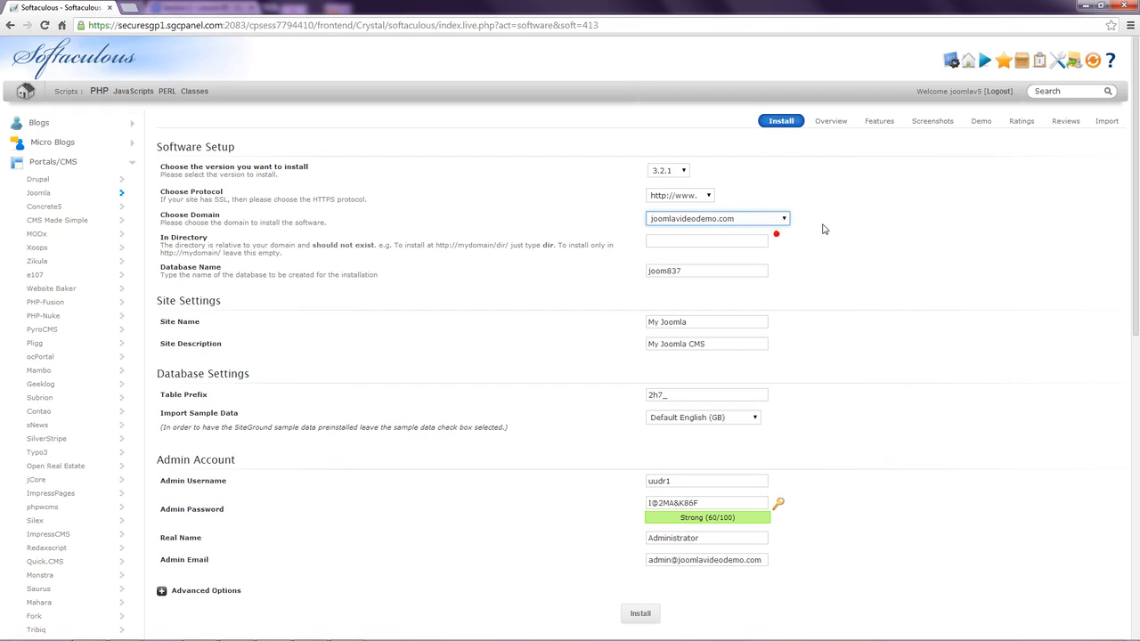
pyautogui.click(828, 230)
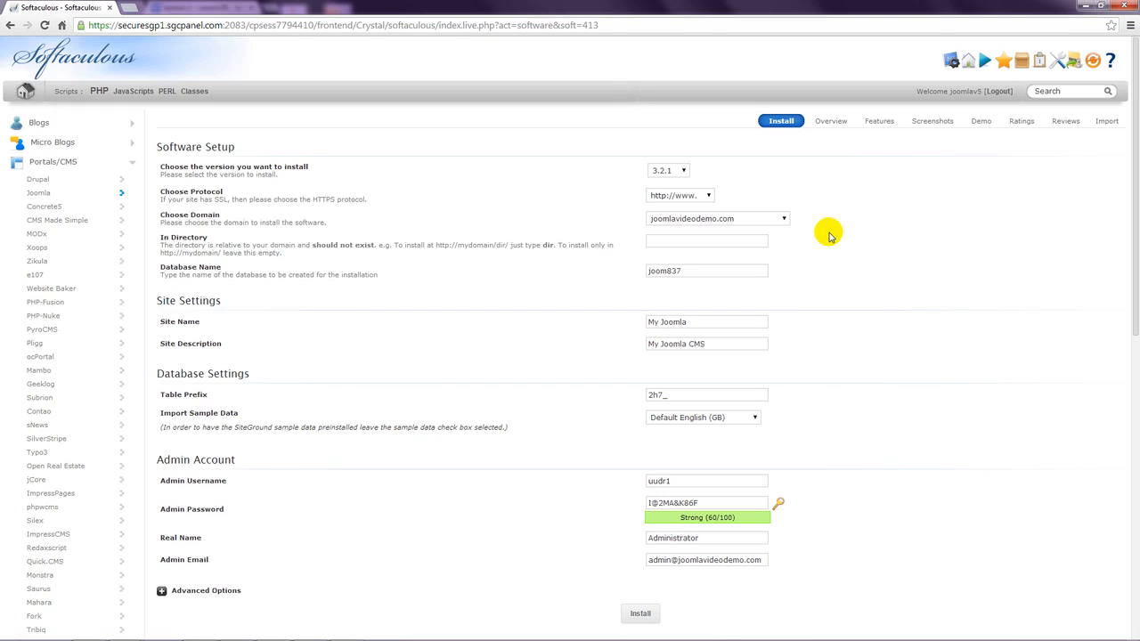
# - Set the installation directory to 'joomla'
pyautogui.click(764, 243)
pyautogui.write('joomla')
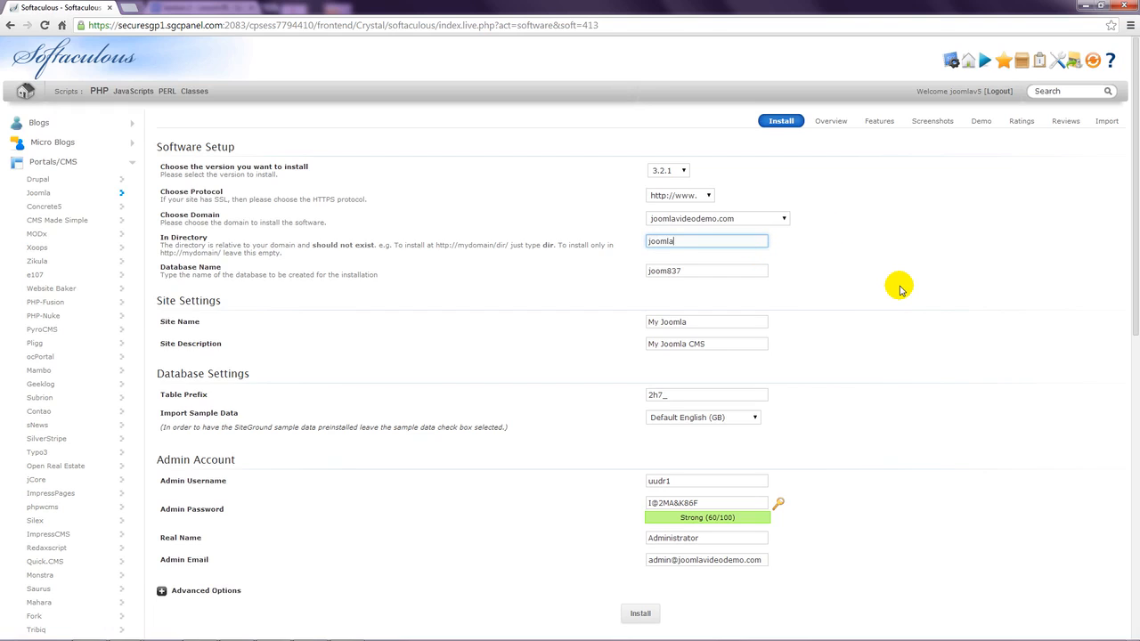
pyautogui.click(899, 288)
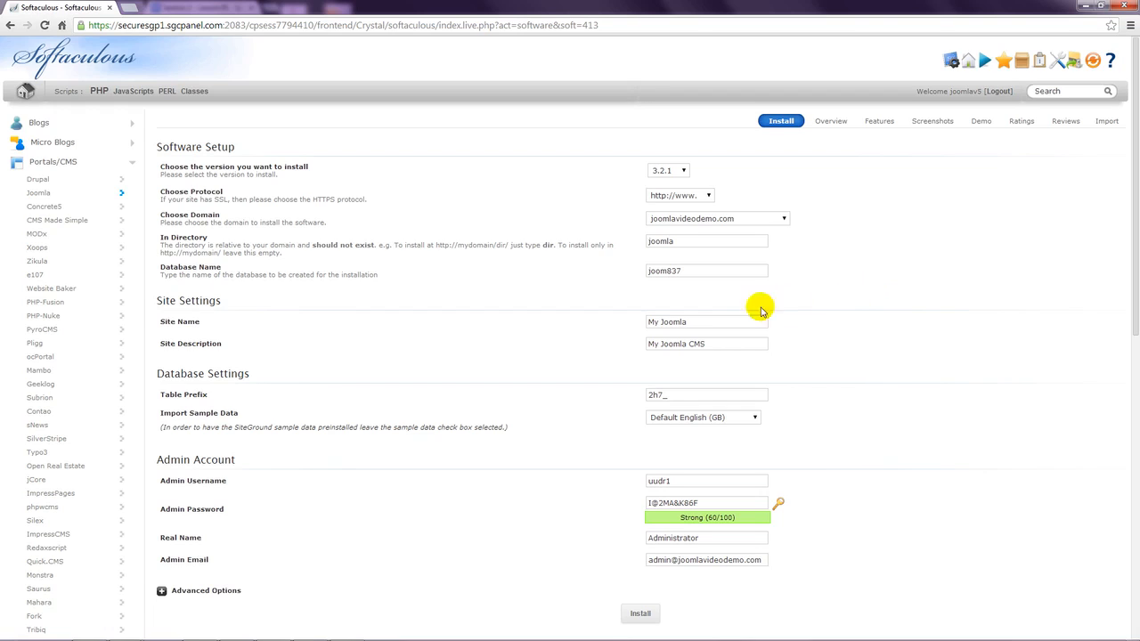
# - Rename the site to 'Joomla 3', keeping the description 'My Joomla CMS'
pyautogui.moveTo(698, 325); pyautogui.dragTo(647, 322)
pyautogui.press('BackSpace')
pyautogui.write('Joomla 3')
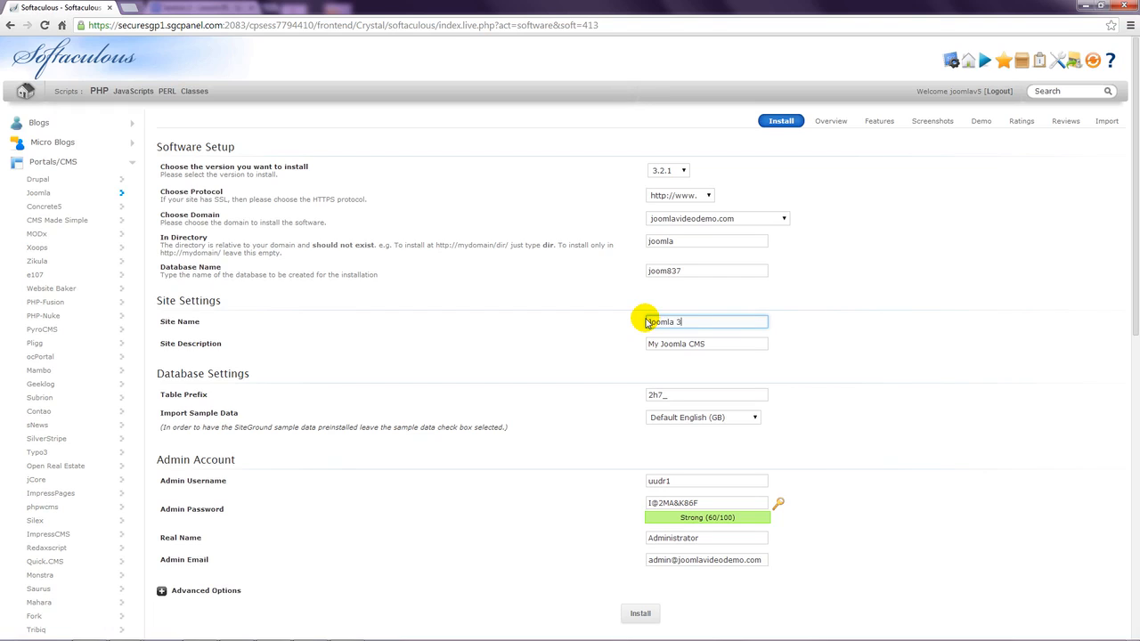
pyautogui.click(877, 338)
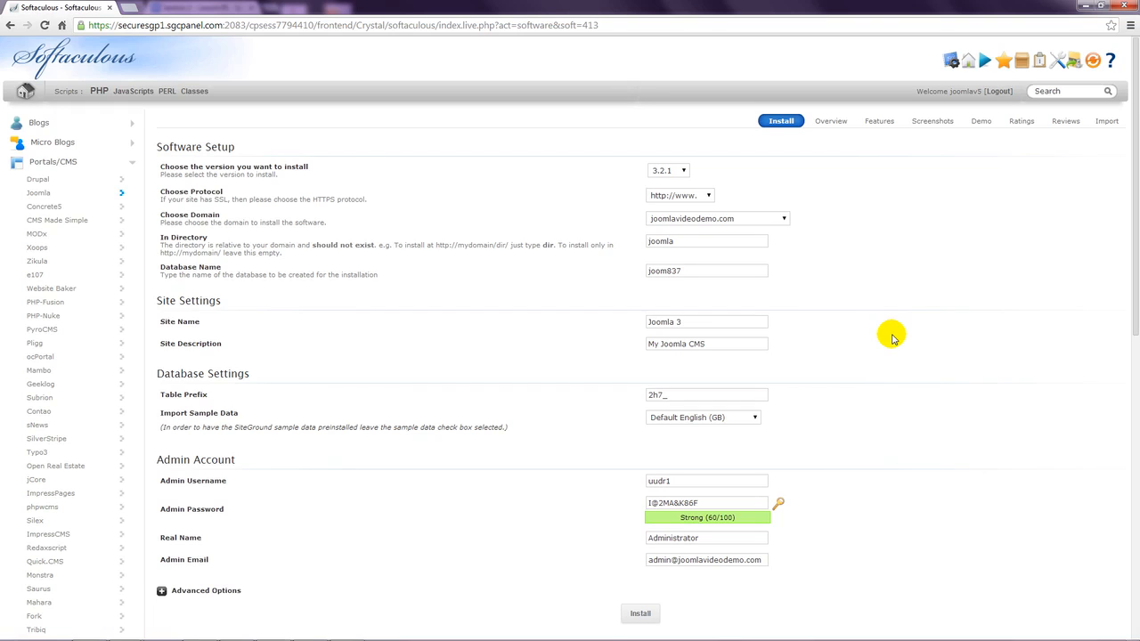
pyautogui.moveTo(725, 341); pyautogui.dragTo(647, 352)
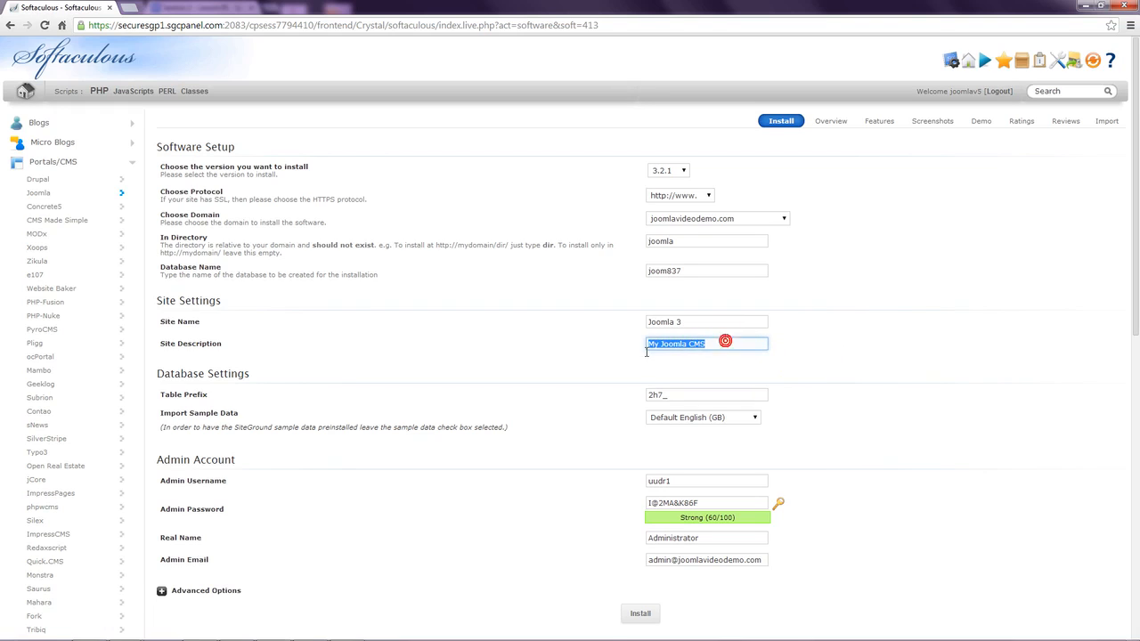
pyautogui.click(846, 348)
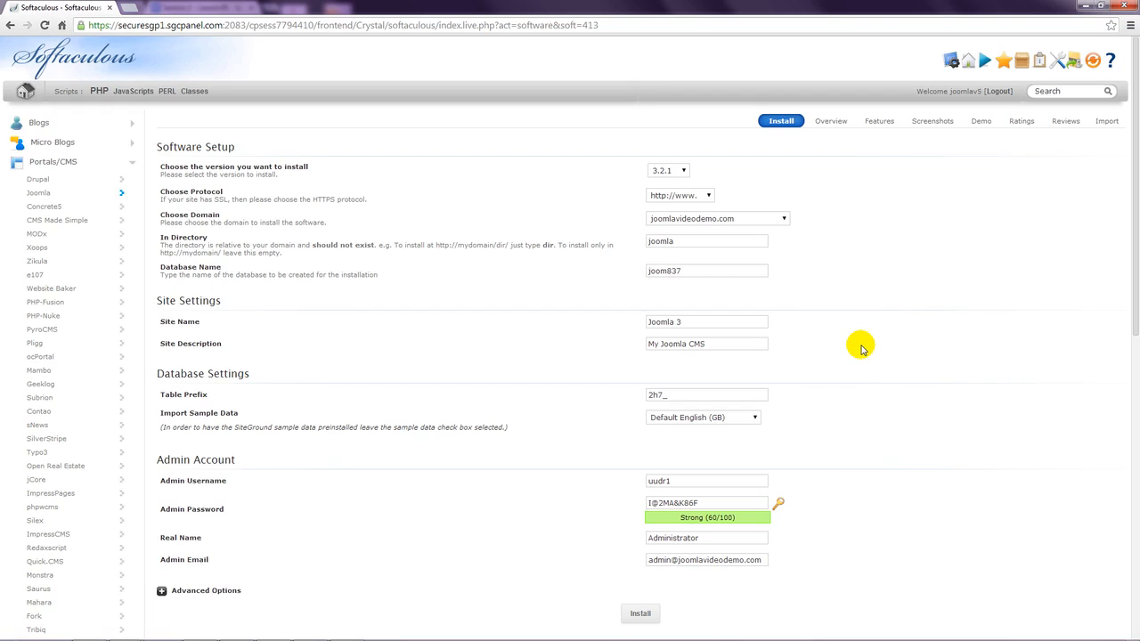
pyautogui.click(754, 418)
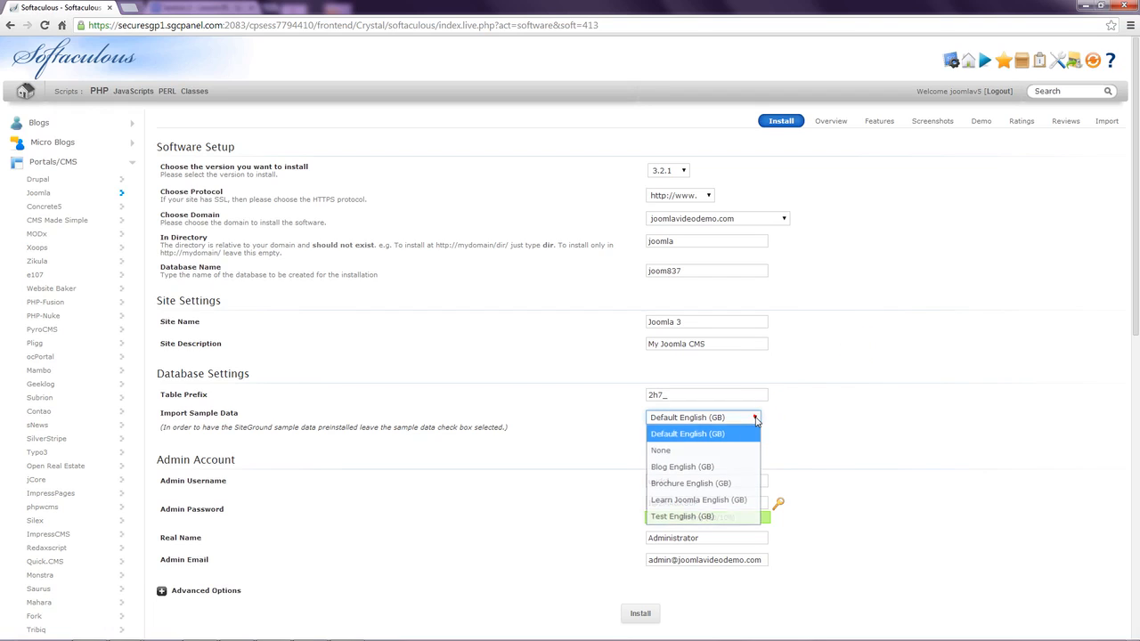
pyautogui.click(754, 418)
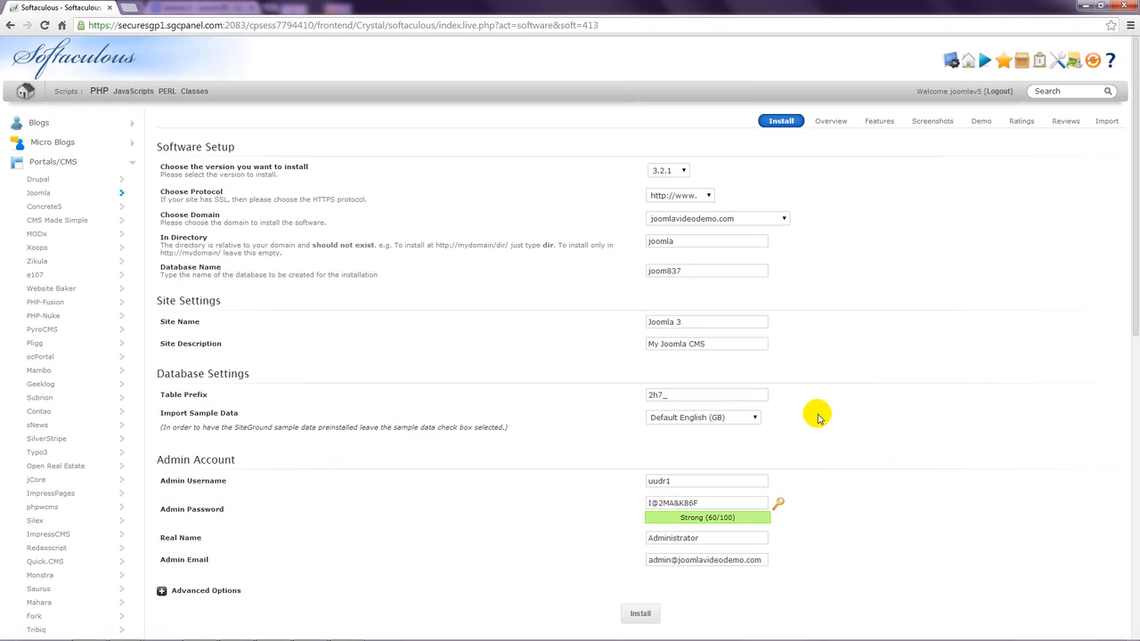
# - Replace the default admin username with a custom username
pyautogui.moveTo(683, 478); pyautogui.dragTo(633, 484)
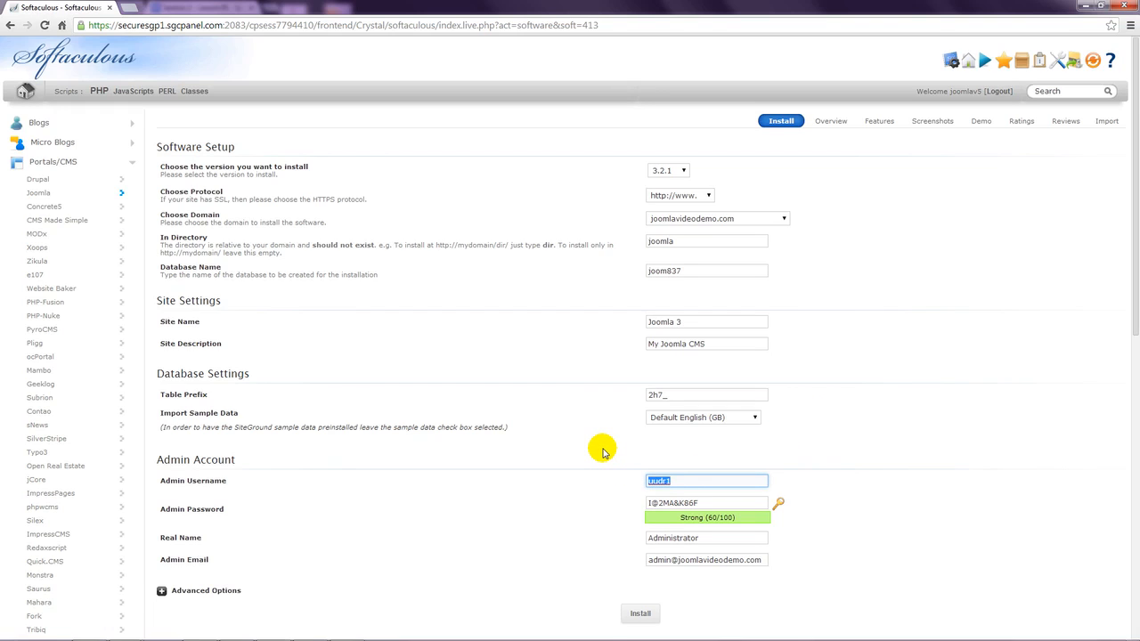
pyautogui.write('Coyot')
pyautogui.write('e')
pyautogui.write('70')
pyautogui.write('8')
pyautogui.click(821, 454)
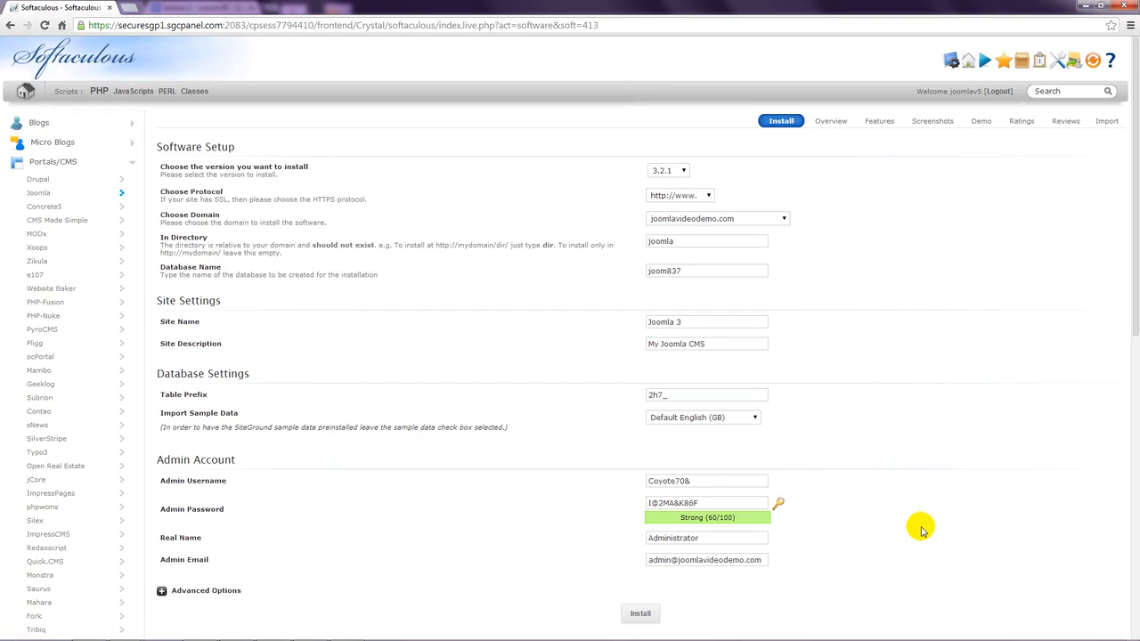
# - Regenerate the admin password until it rates Strong (60/100)
pyautogui.click(778, 504)
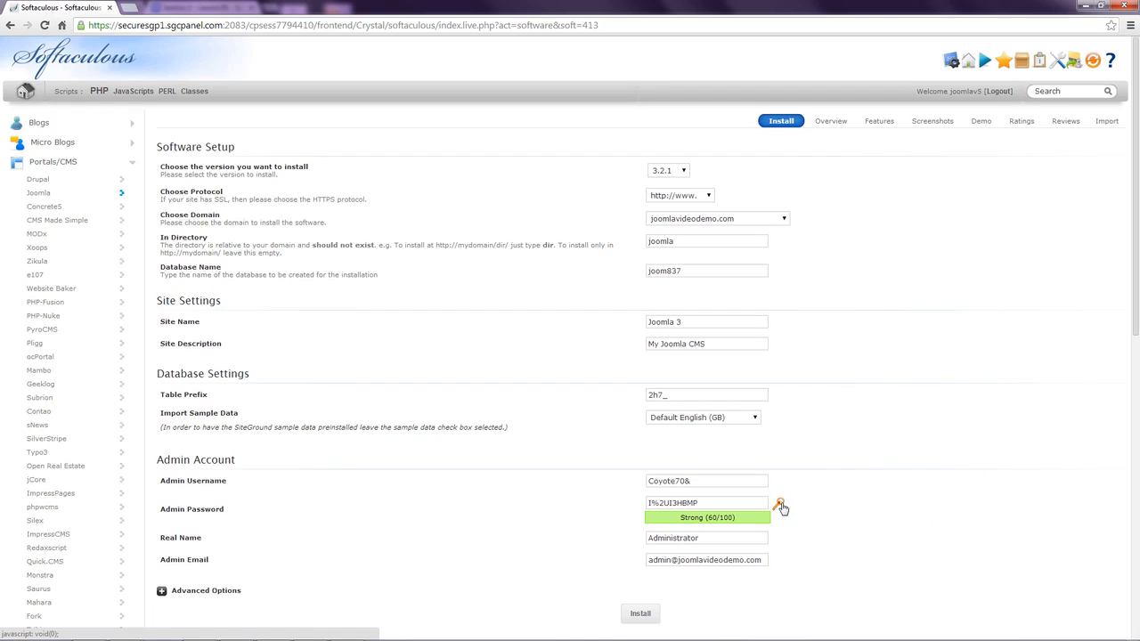
pyautogui.click(779, 504)
pyautogui.click(778, 504)
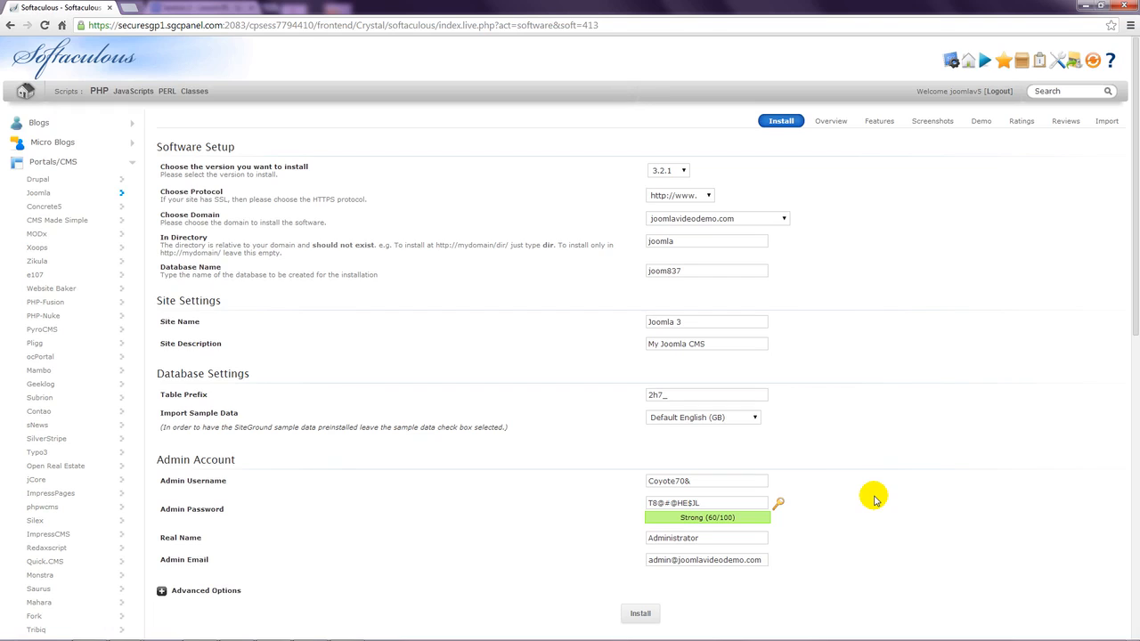
# - Overwrite the admin Real Name 'Administrator' with the site owner's full name
pyautogui.click(707, 538)
pyautogui.doubleClick(707, 538)
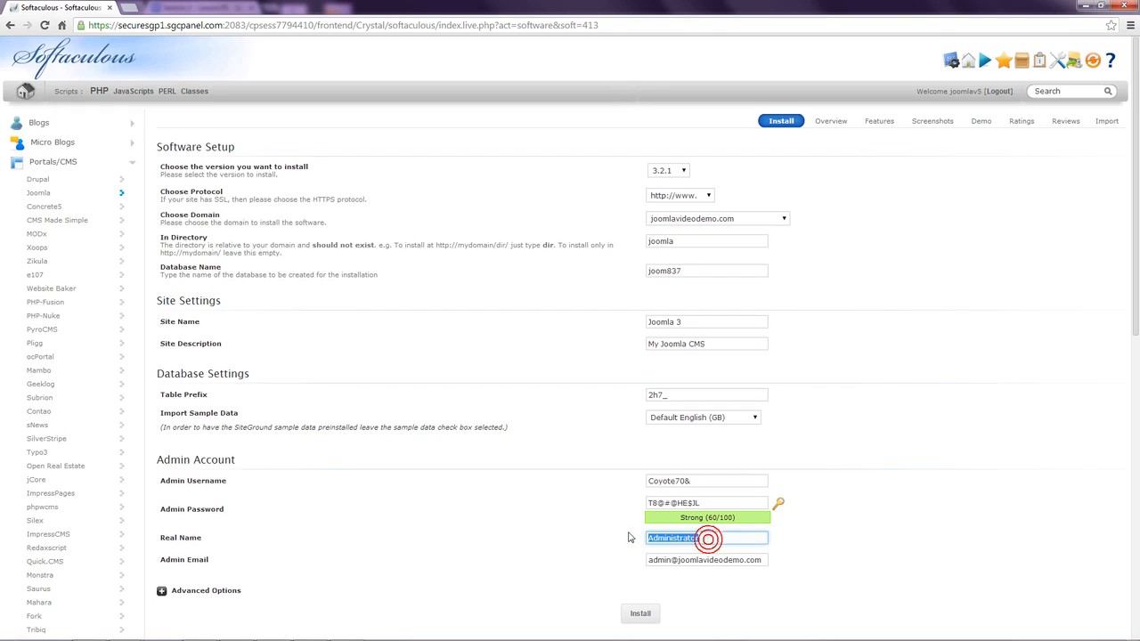
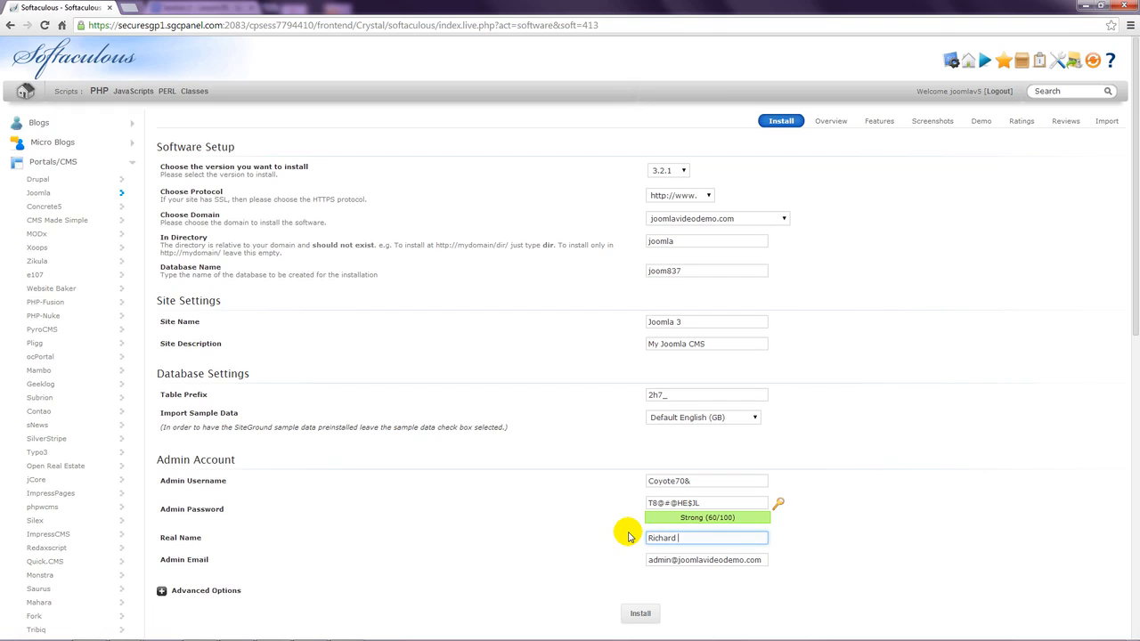
pyautogui.click(824, 571)
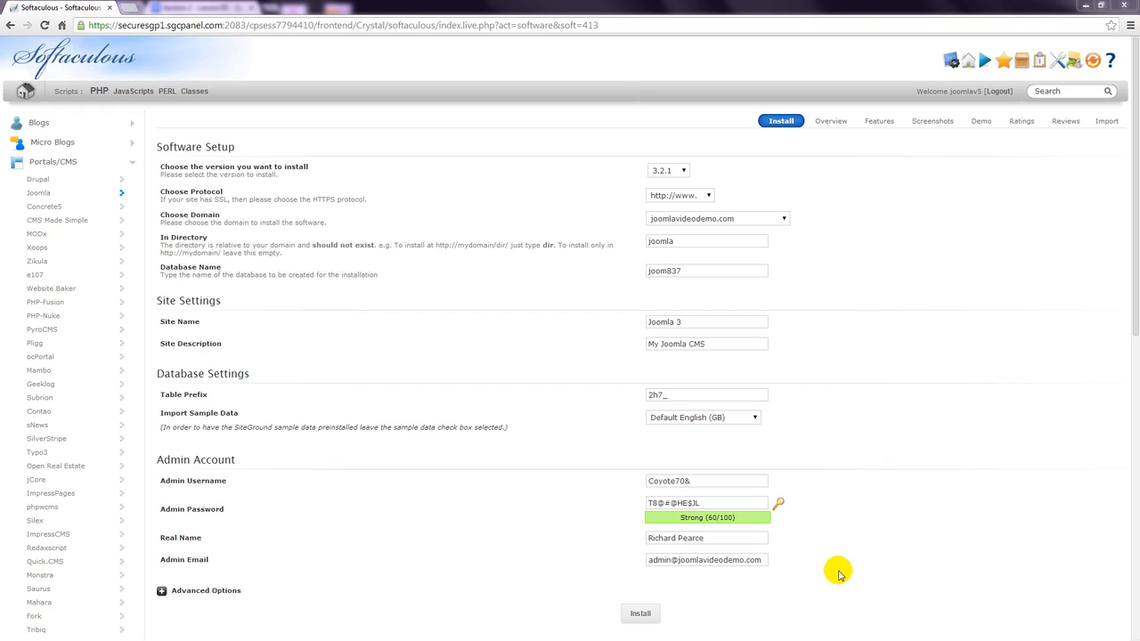
# - Run the Joomla installation and wait for the Congratulations success message
pyautogui.scroll(-3, 837, 573)
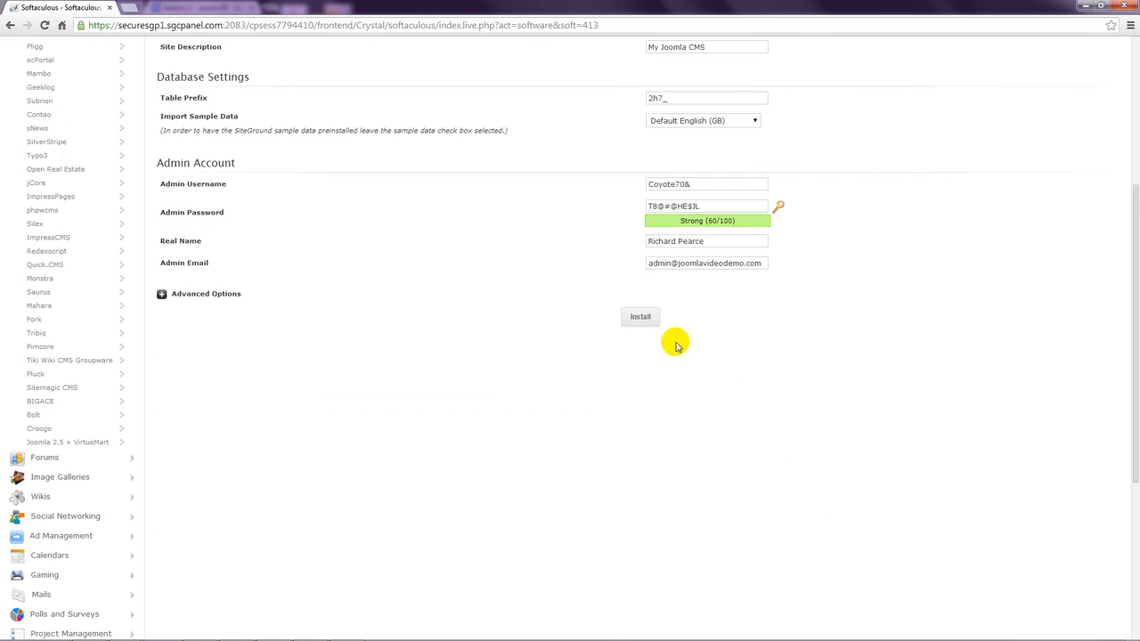
pyautogui.click(642, 319)
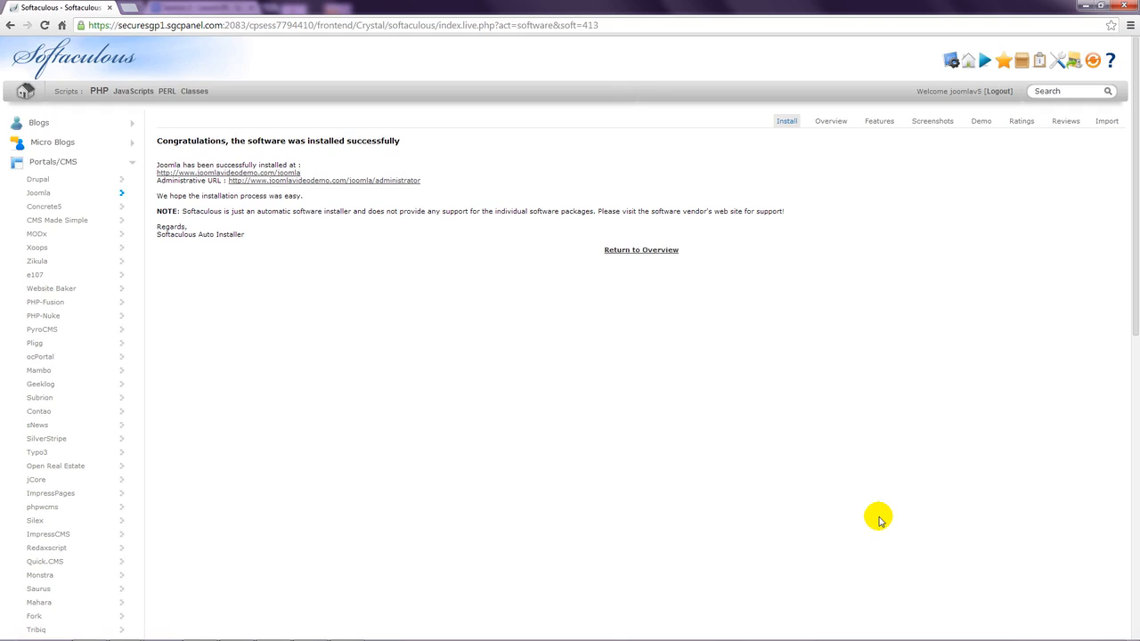
pyautogui.click(127, 8)
pyautogui.write('www')
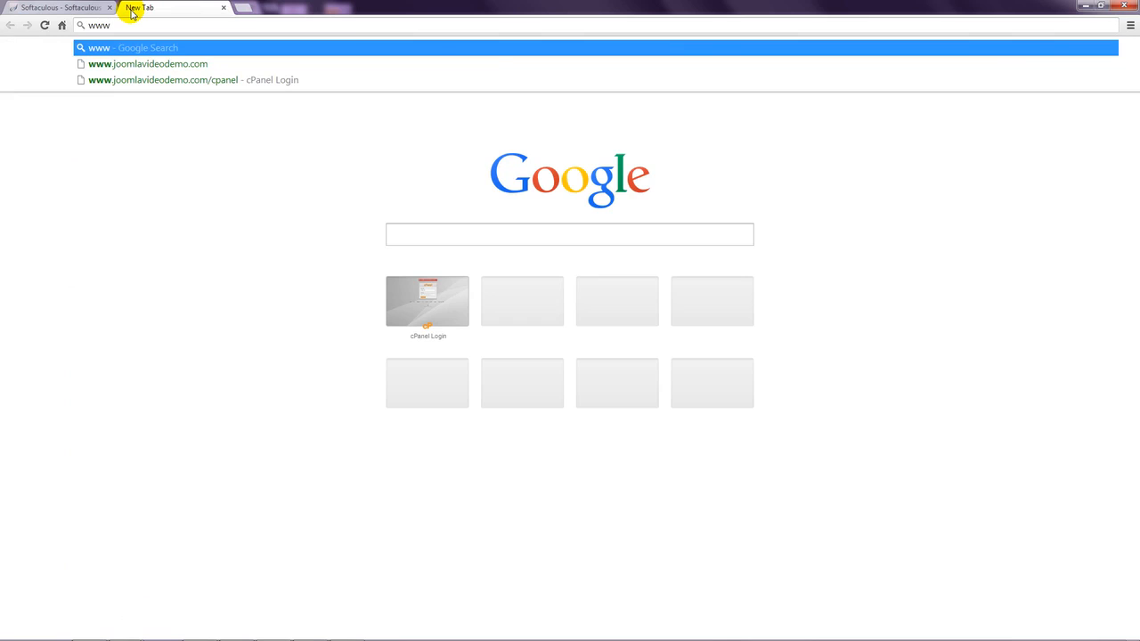
pyautogui.write('.joo')
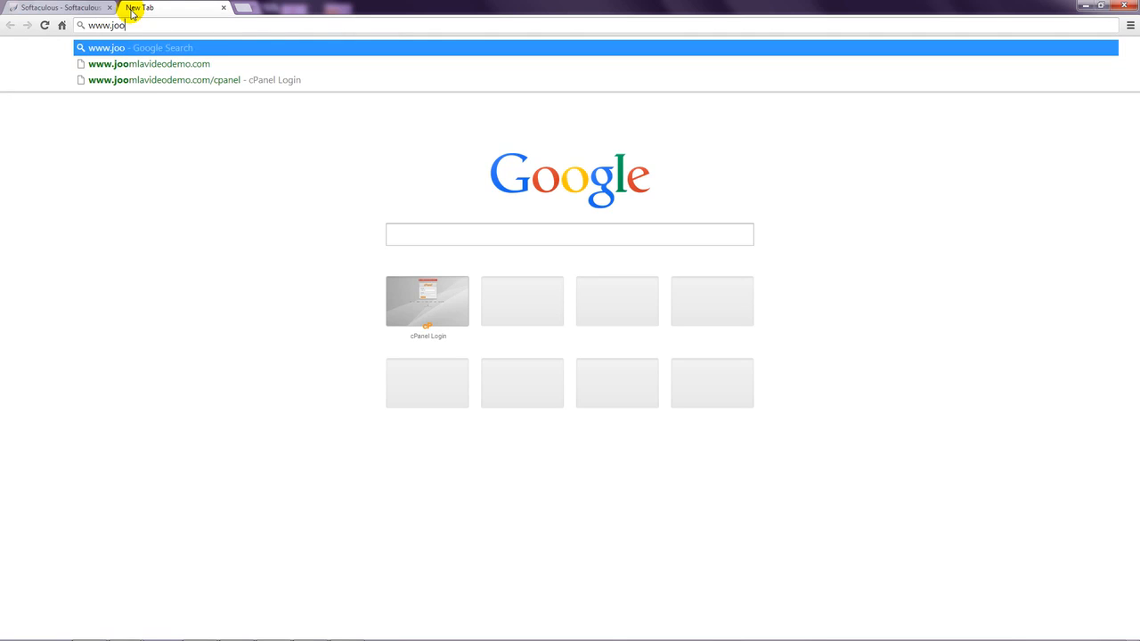
pyautogui.write('mlavid')
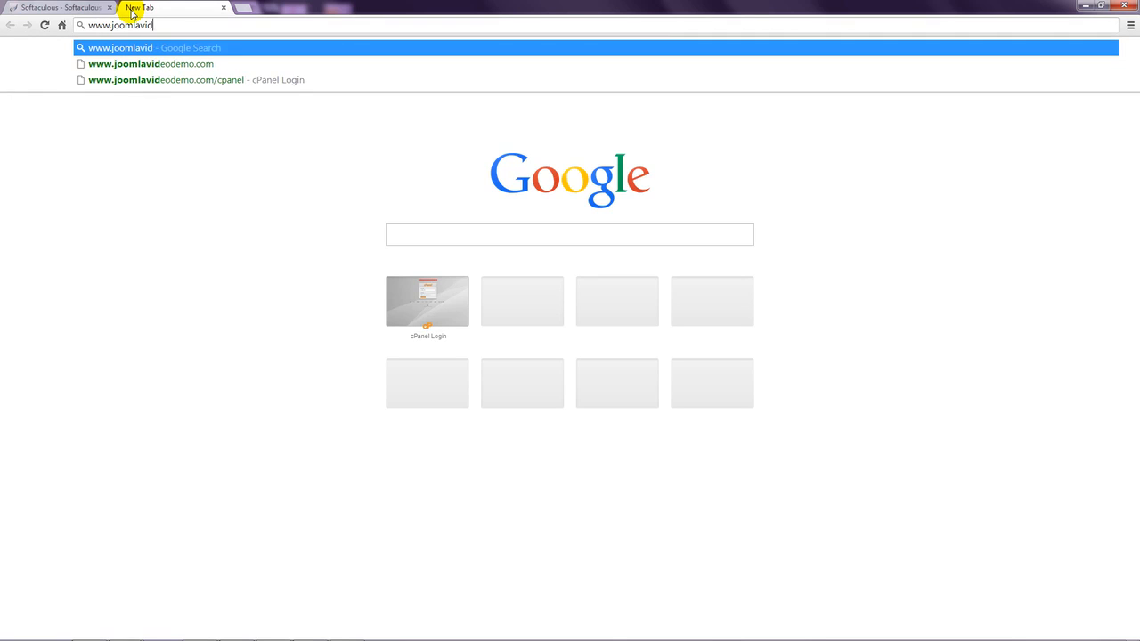
pyautogui.write('eodemo.')
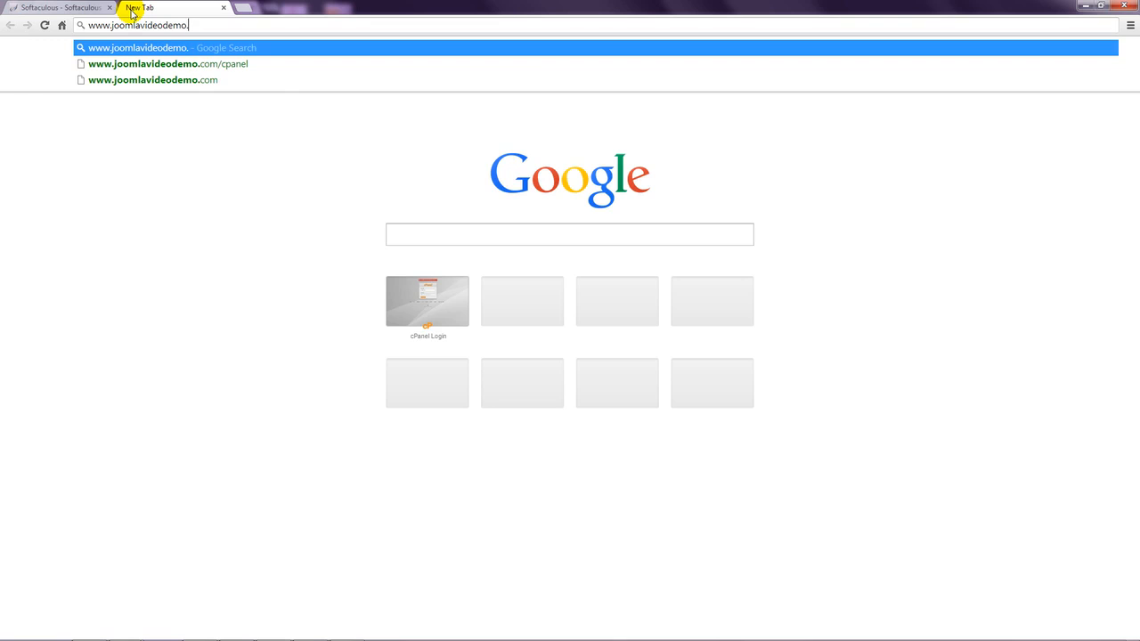
pyautogui.write('com/joomla')
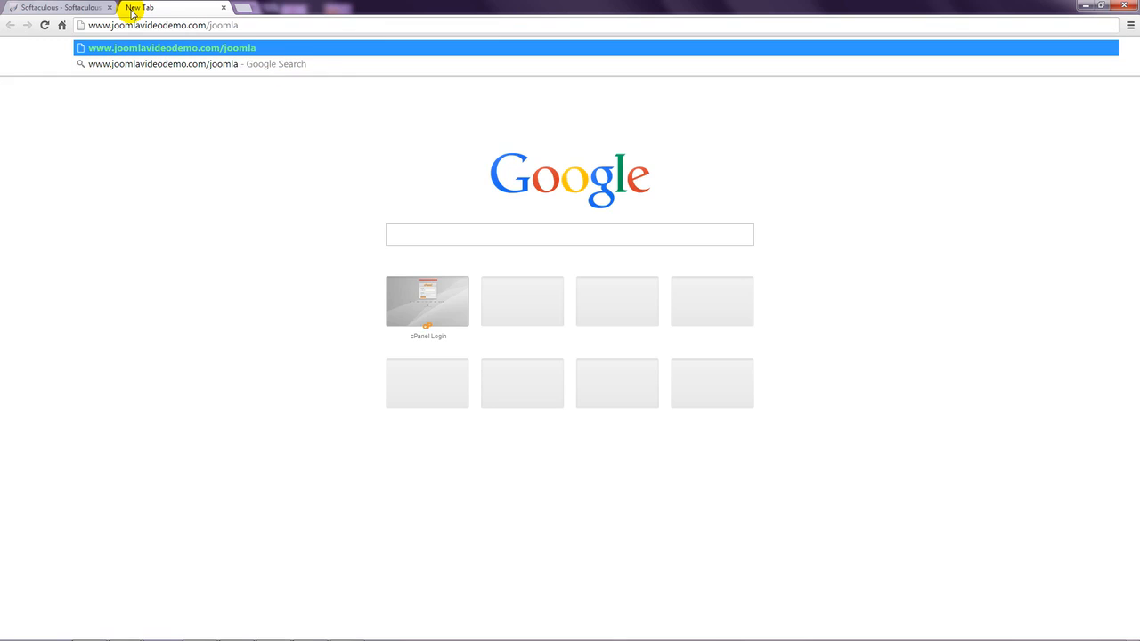
pyautogui.press('Return')
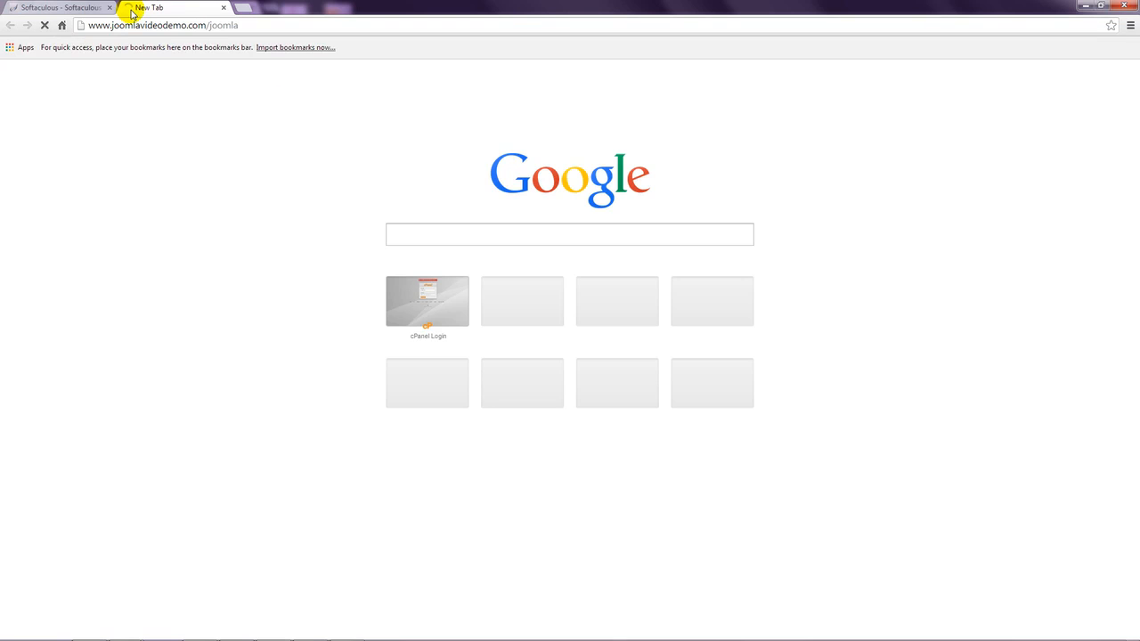